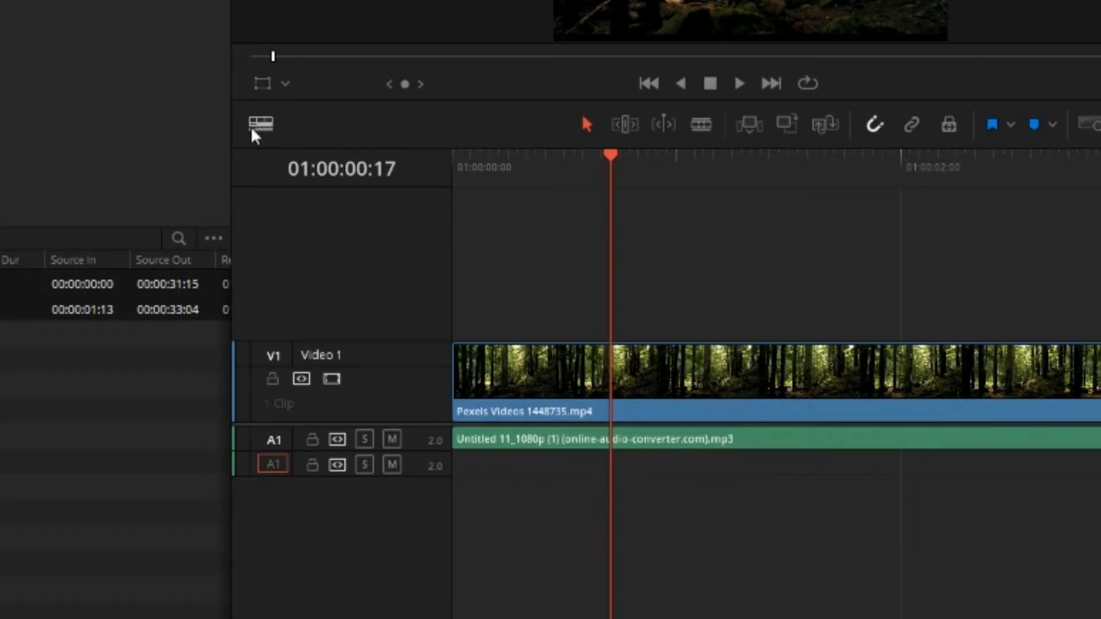
- Show audio waveforms via Timeline View Options and enlarge the audio track height
click(258, 128)
click(312, 193)
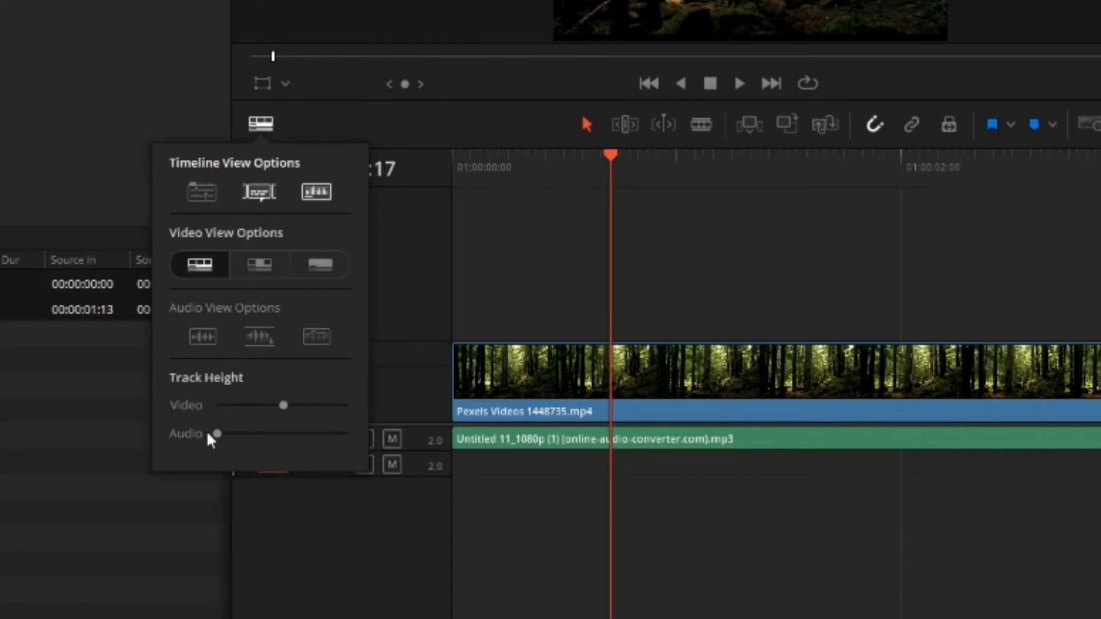
drag(217, 441, 259, 439)
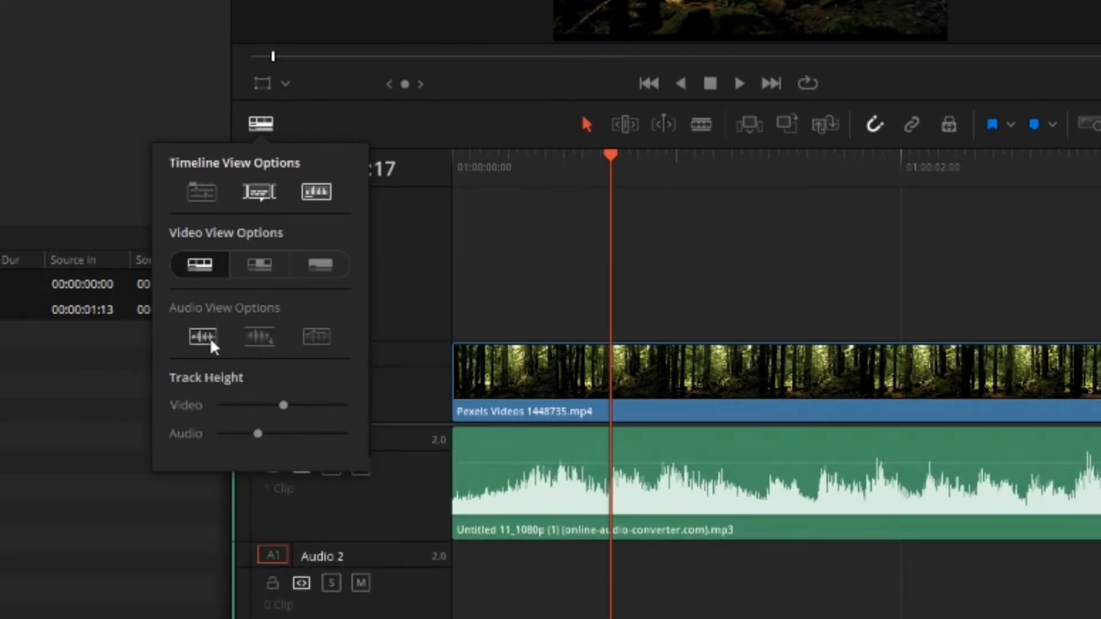
- Try the full-height and centred waveform display modes for the music clip
click(261, 342)
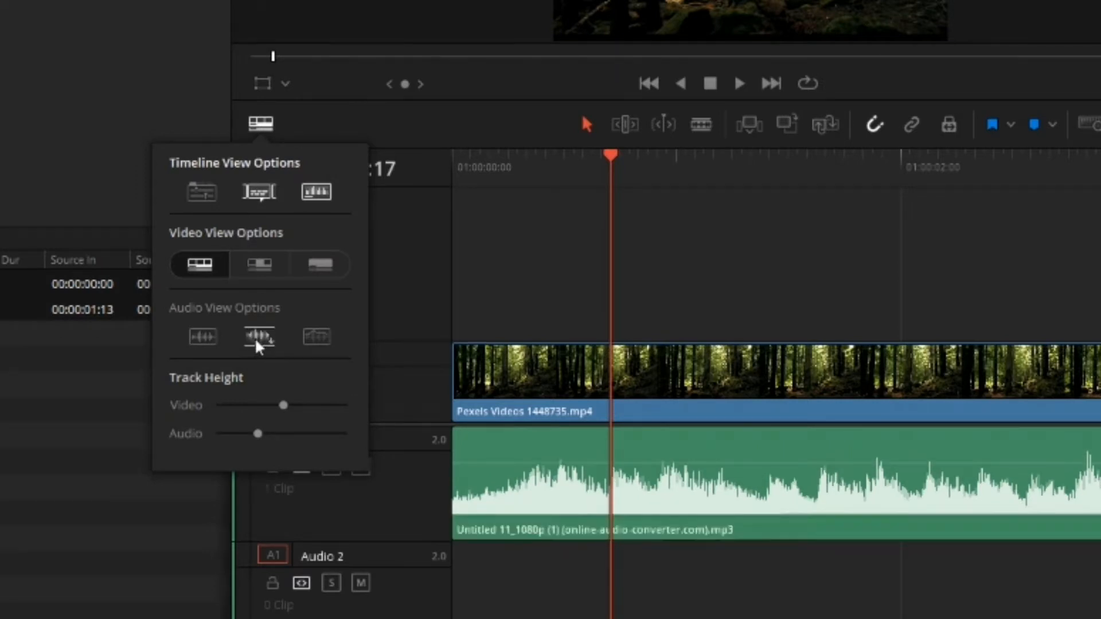
click(203, 338)
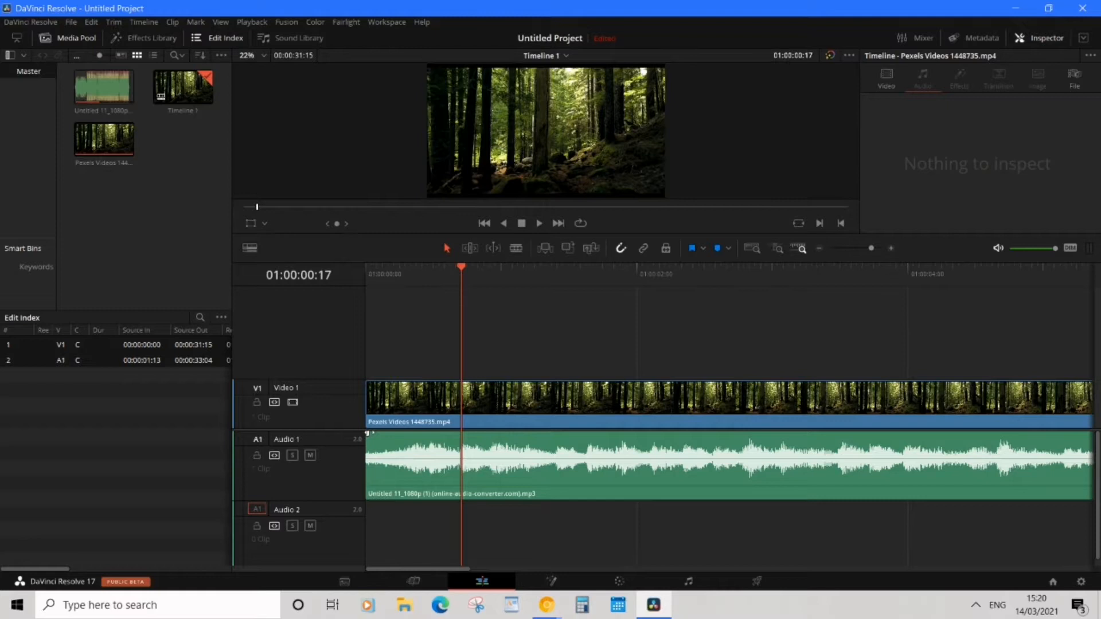
- Add a short fade-in at the music clip's start and play it back from the beginning
drag(368, 431, 471, 433)
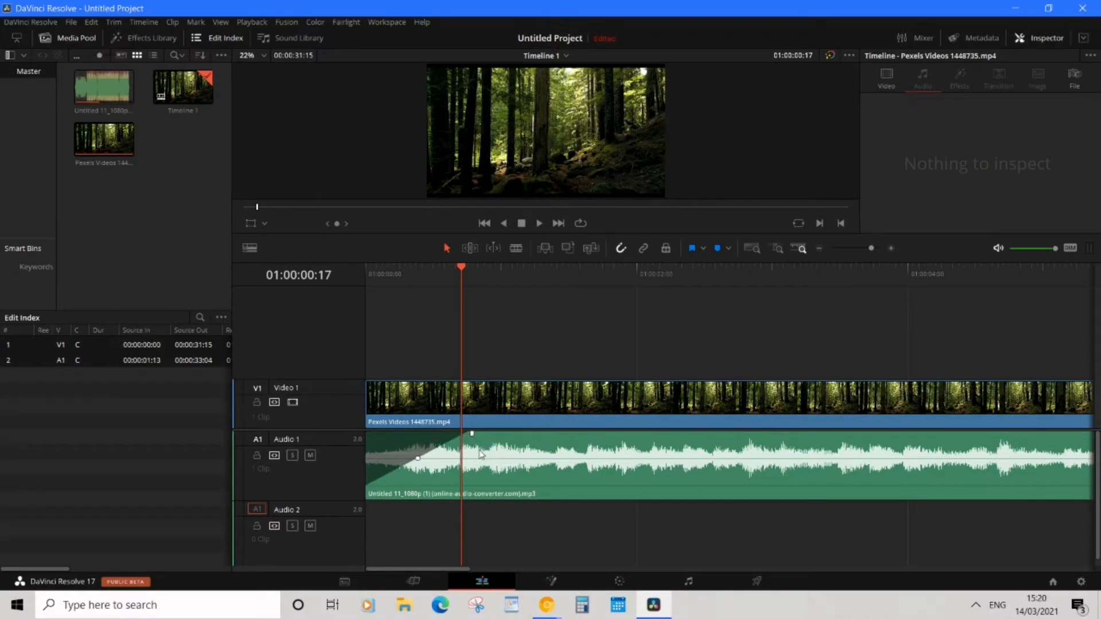
drag(461, 273, 355, 270)
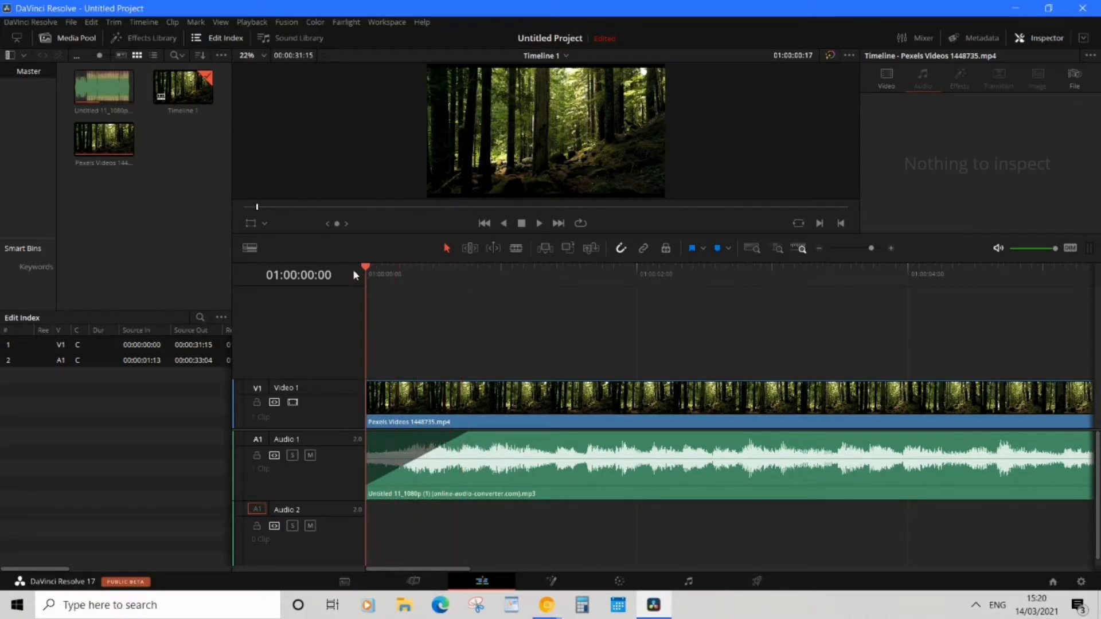
click(539, 223)
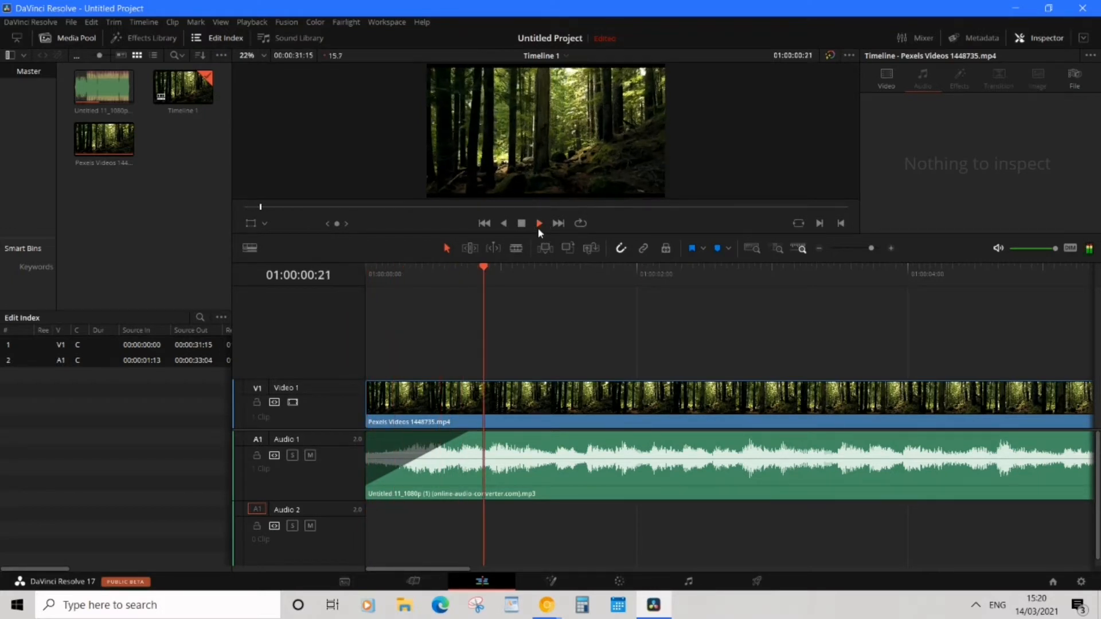
click(521, 223)
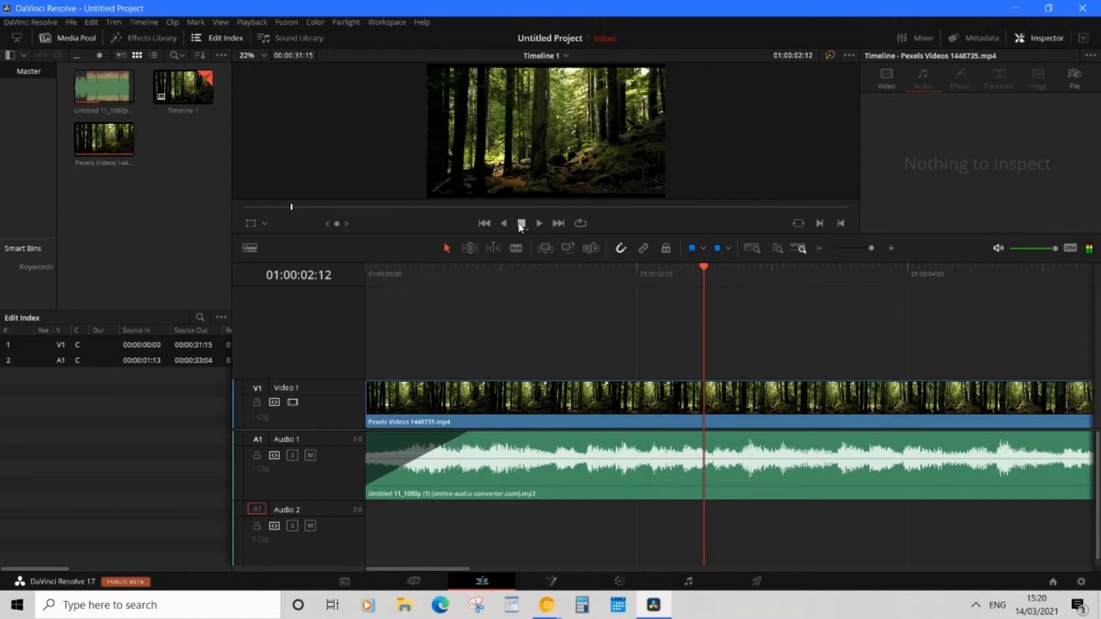
- Lengthen the fade-in to about two seconds and replay from the timeline start
mouse_move(471, 434)
drag(472, 434, 684, 435)
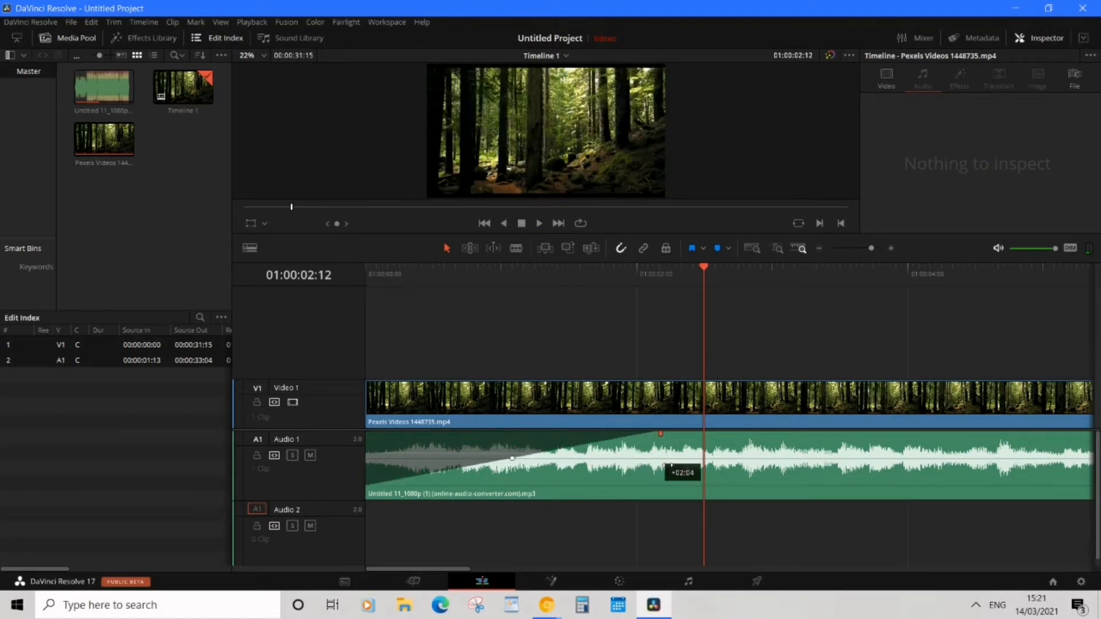
drag(702, 276, 591, 297)
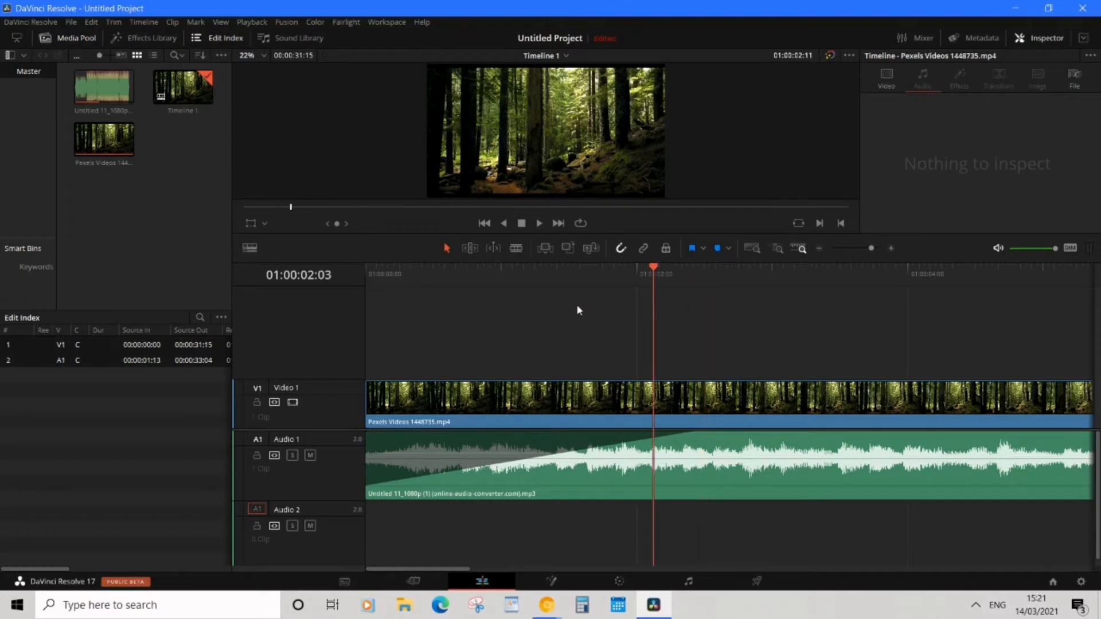
drag(363, 301, 323, 297)
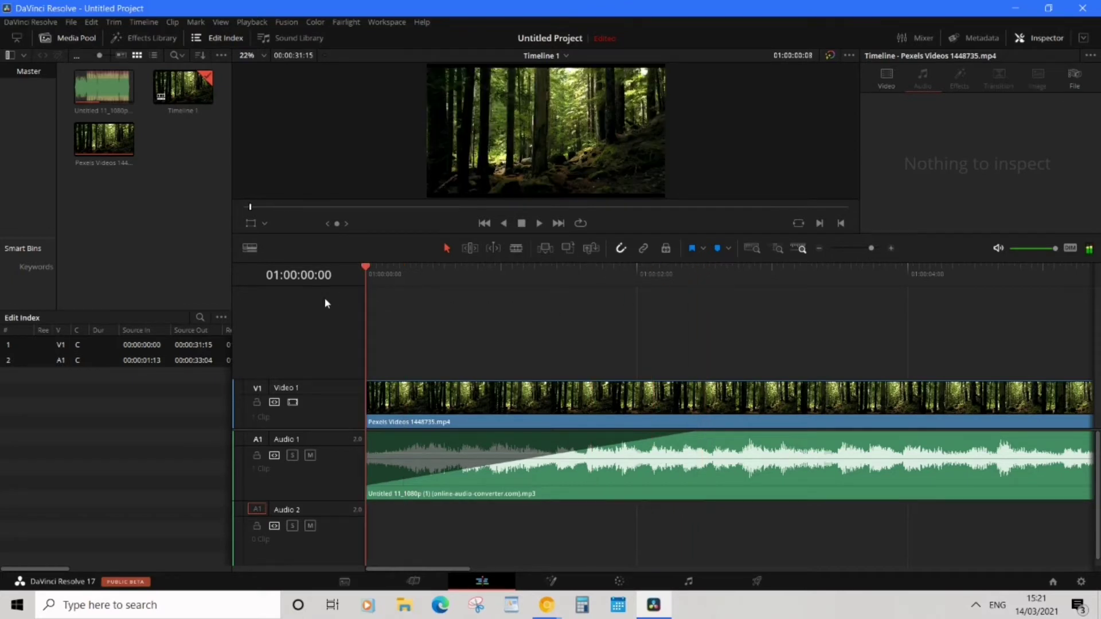
click(537, 224)
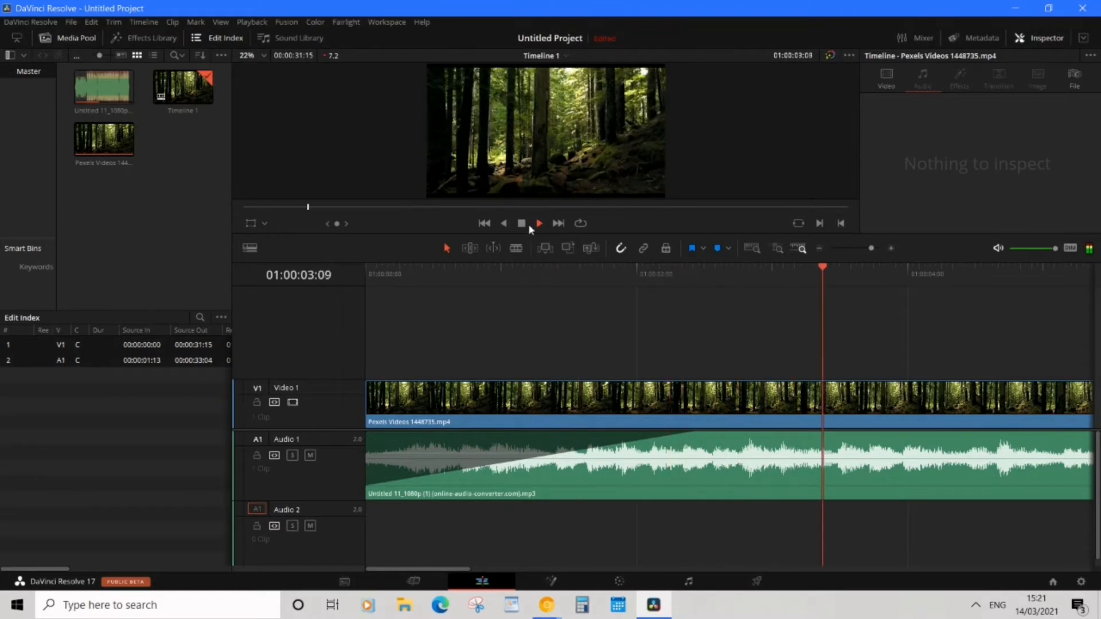
click(523, 223)
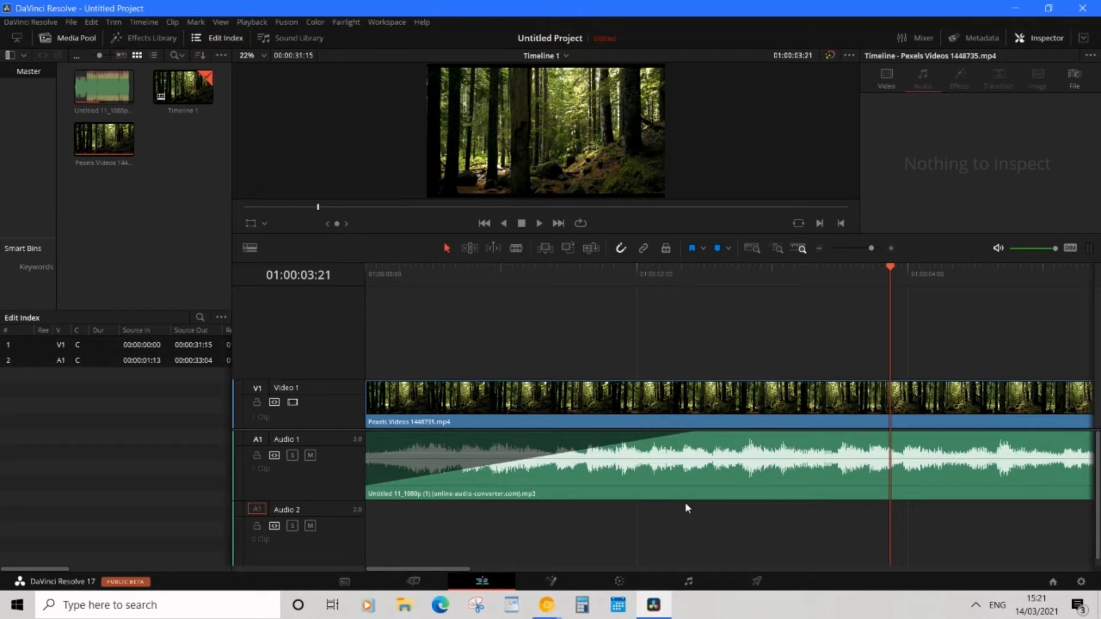
- Undo the fade-in, select the music clip and add two volume keyframes on its volume line
key(ctrl+z)
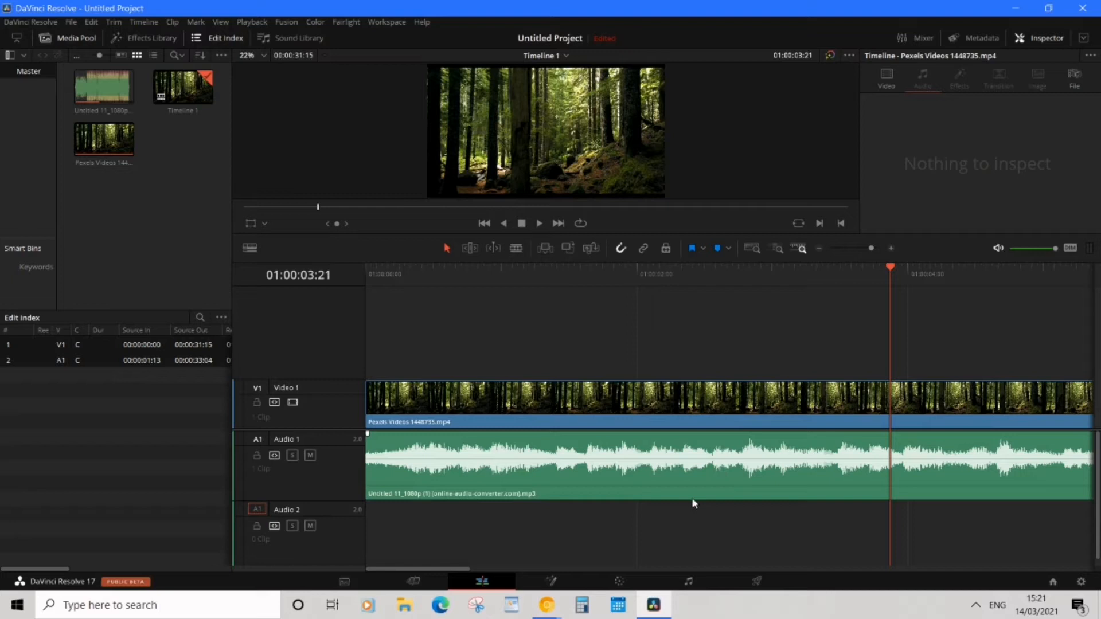
click(519, 464)
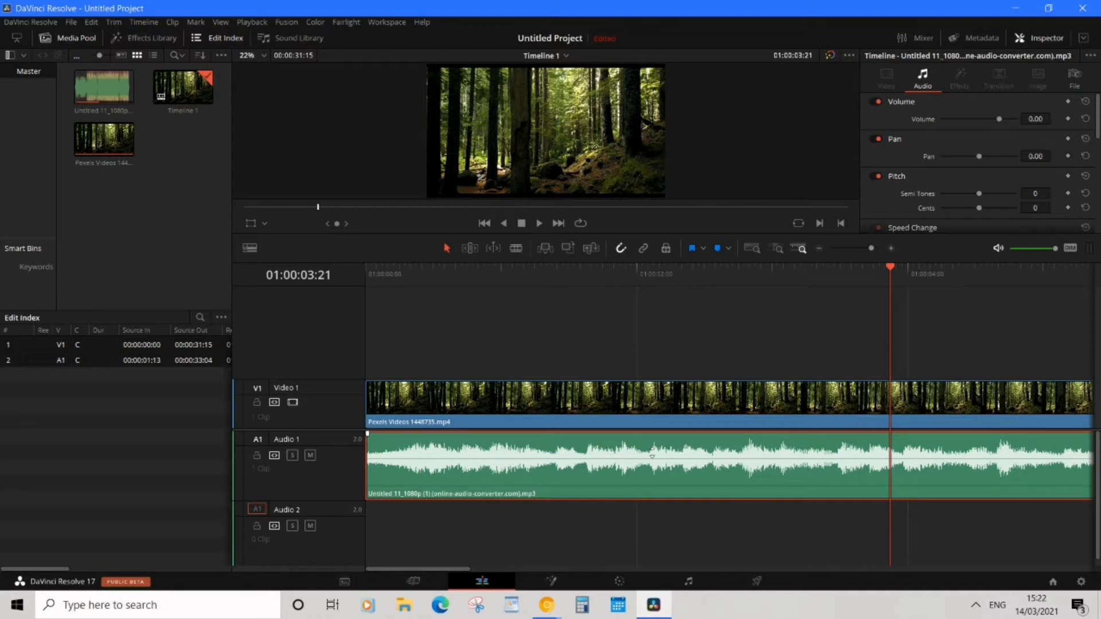
alt+click(664, 453)
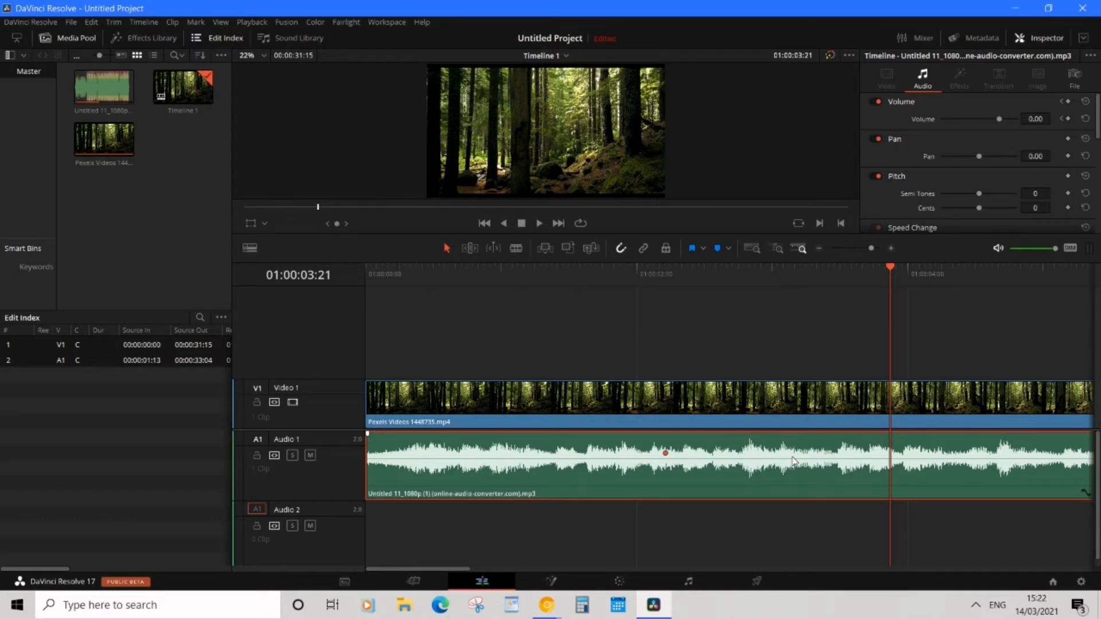
alt+click(791, 454)
- Drag the volume line down around the keyframes so the music drops to about -18 dB
drag(788, 454, 794, 466)
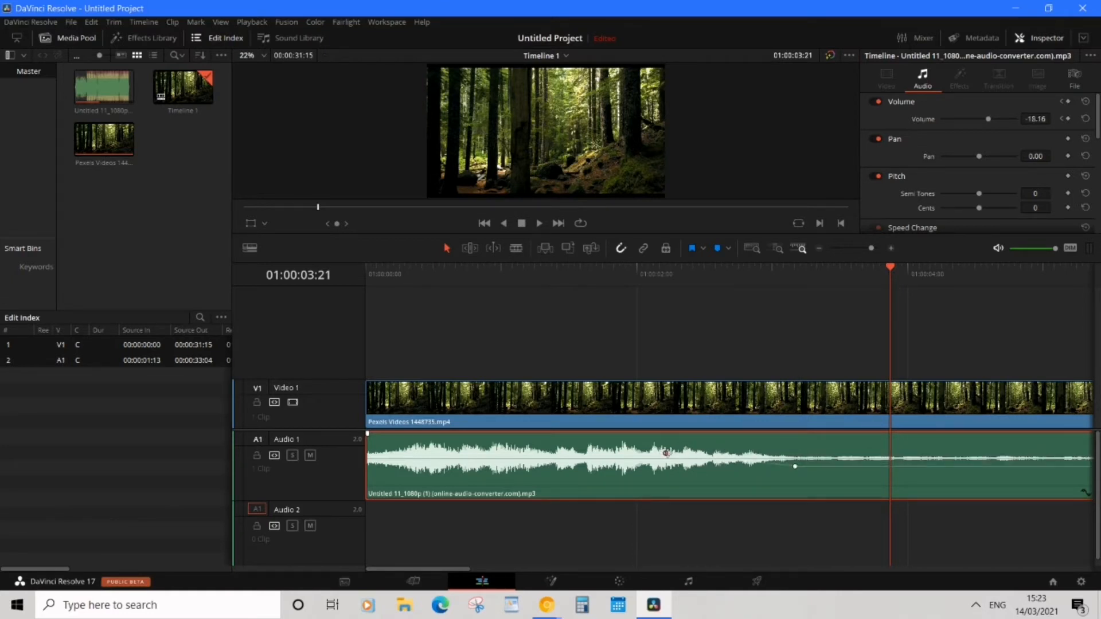
mouse_move(665, 452)
mouse_down()
mouse_move(675, 442)
mouse_move(668, 462)
mouse_up()
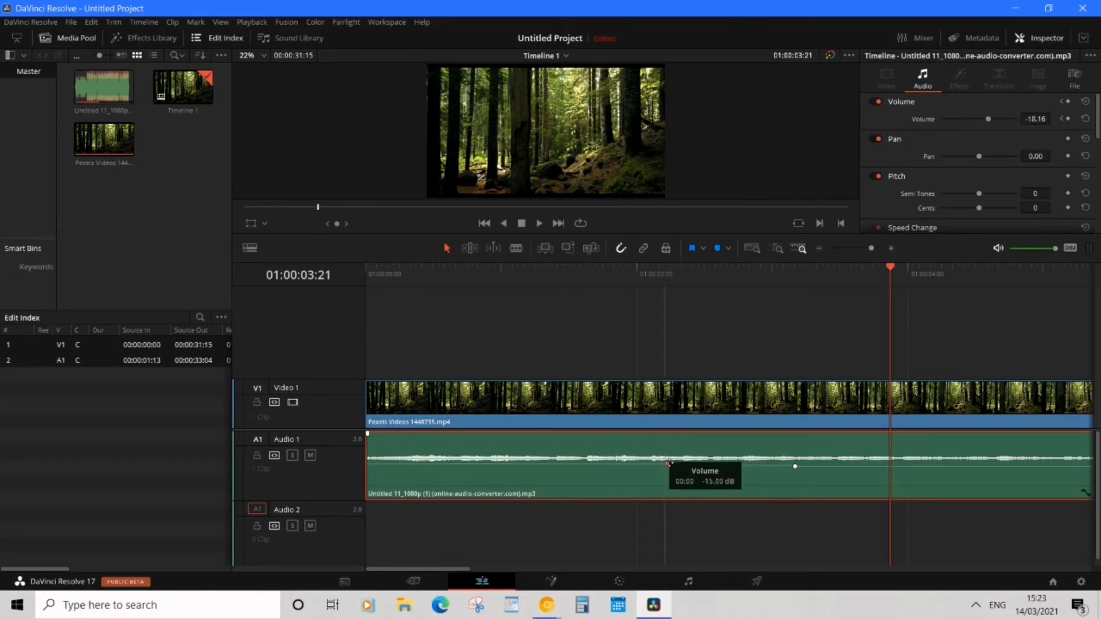
drag(794, 467, 791, 456)
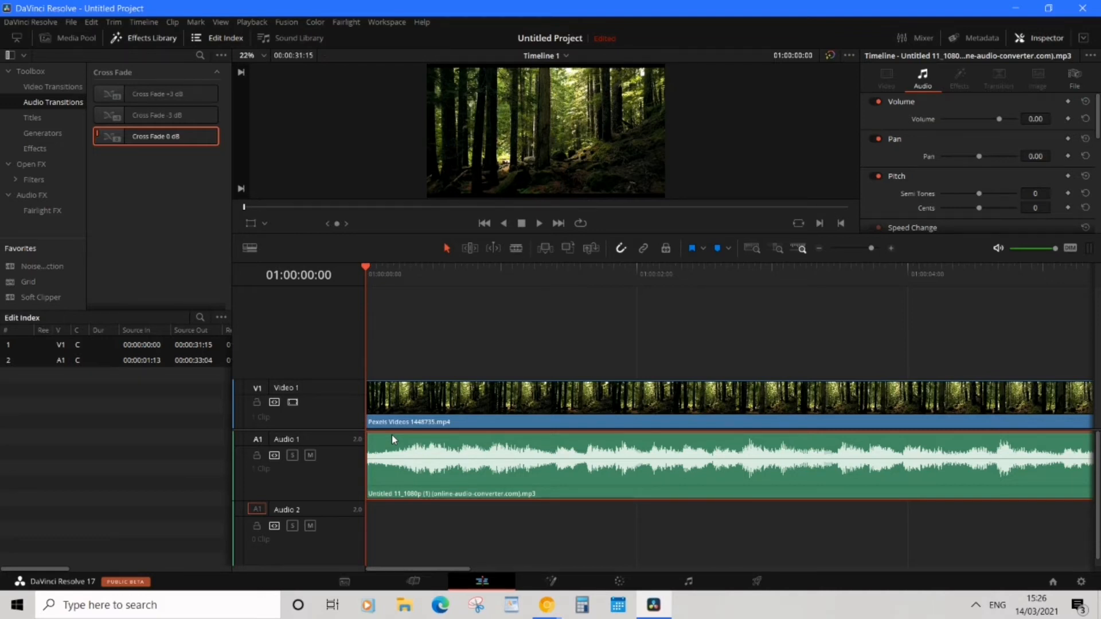
drag(636, 448, 636, 467)
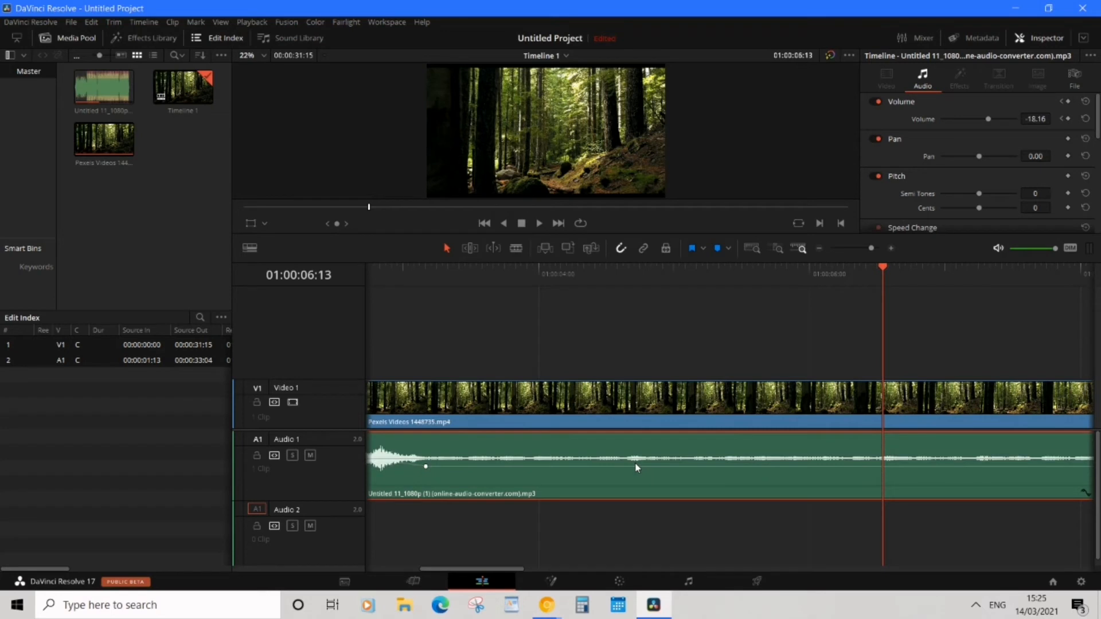
- Undo the volume drop, move the playhead back to about 2 seconds and show the Effects Library
key(ctrl+z)
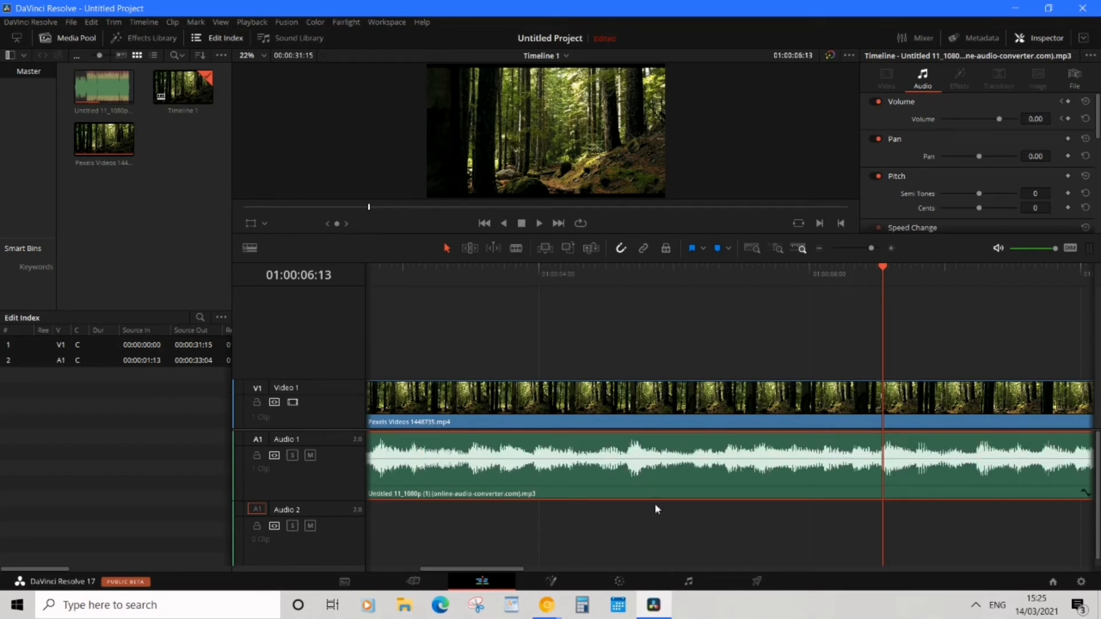
drag(885, 267, 364, 276)
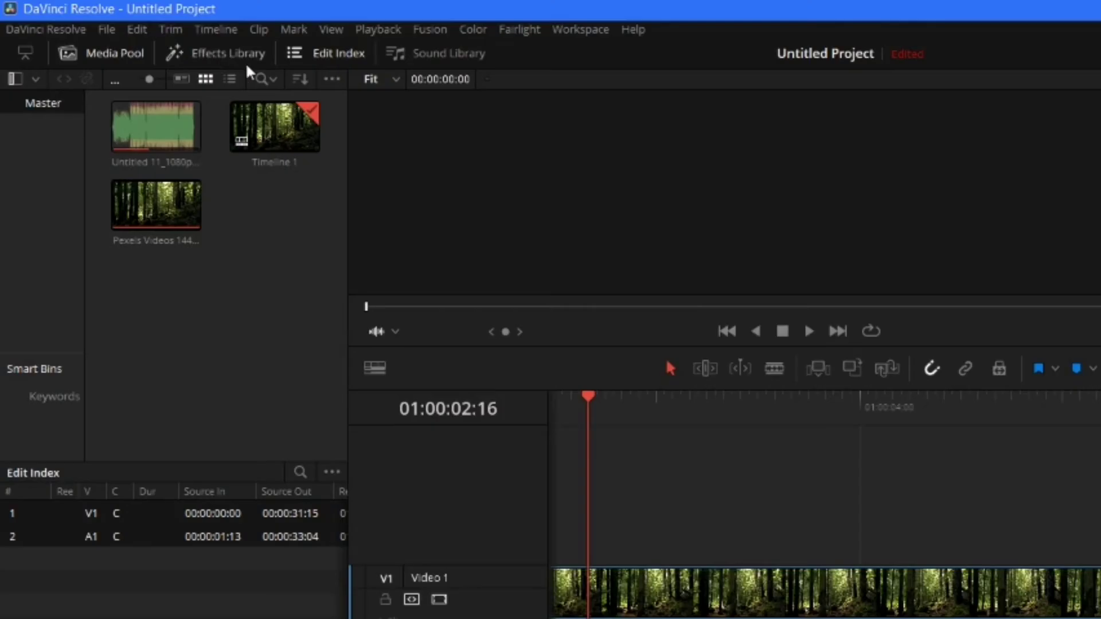
click(245, 59)
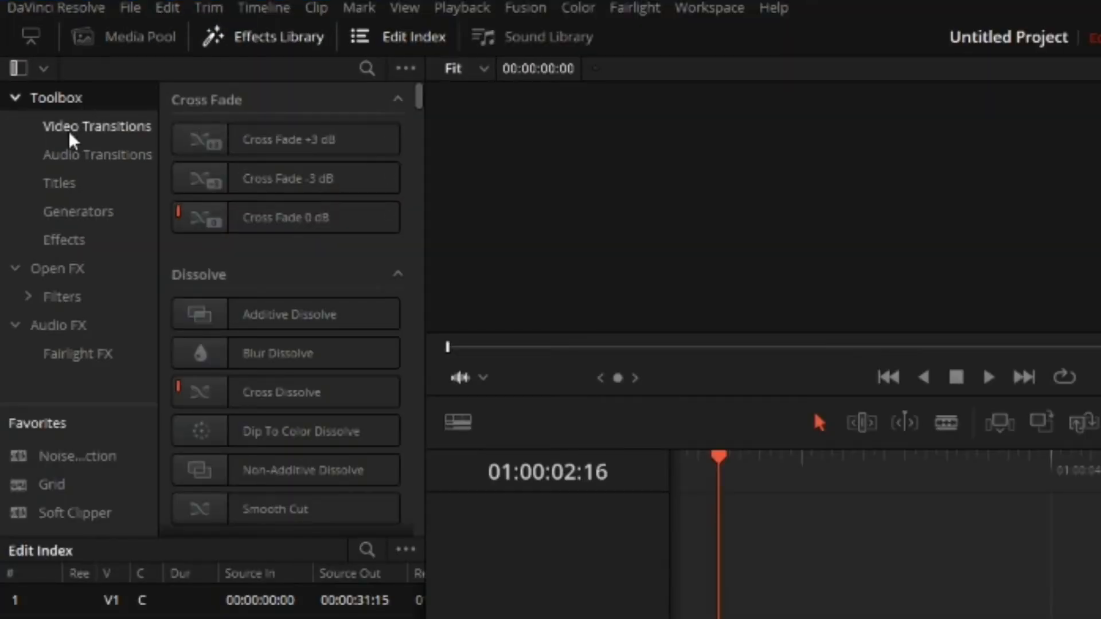
- Add a Cross Fade 0 dB audio transition to the start of the music clip
click(81, 157)
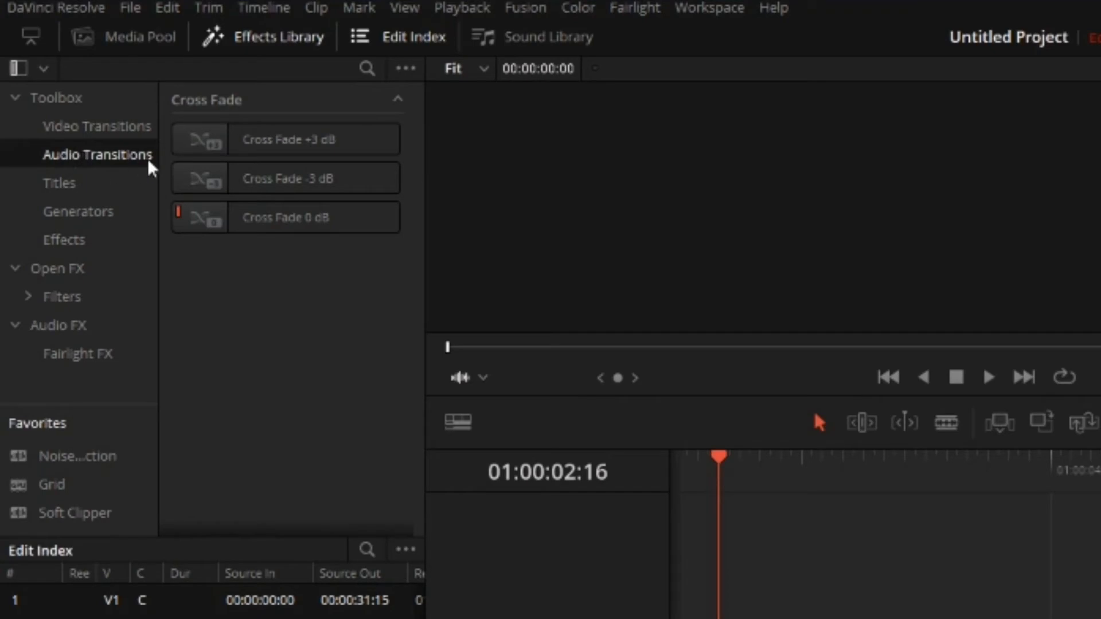
click(245, 219)
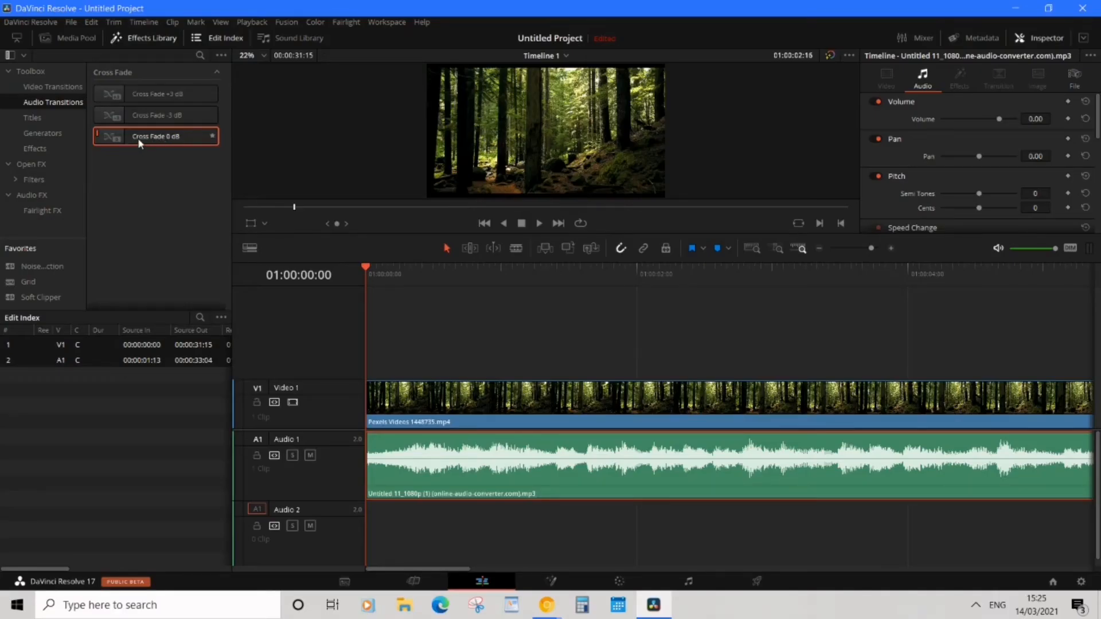
mouse_move(138, 142)
mouse_down()
mouse_move(377, 430)
mouse_move(379, 447)
mouse_up()
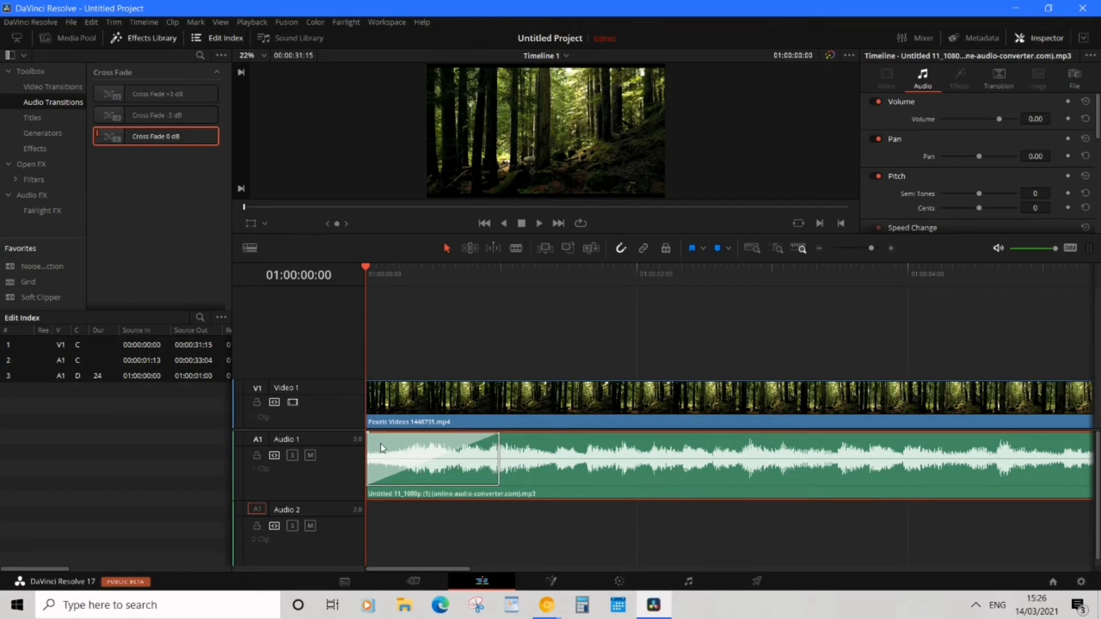
- Zoom the timeline to fit the clip and add Cross Fade 0 dB to its end
click(853, 250)
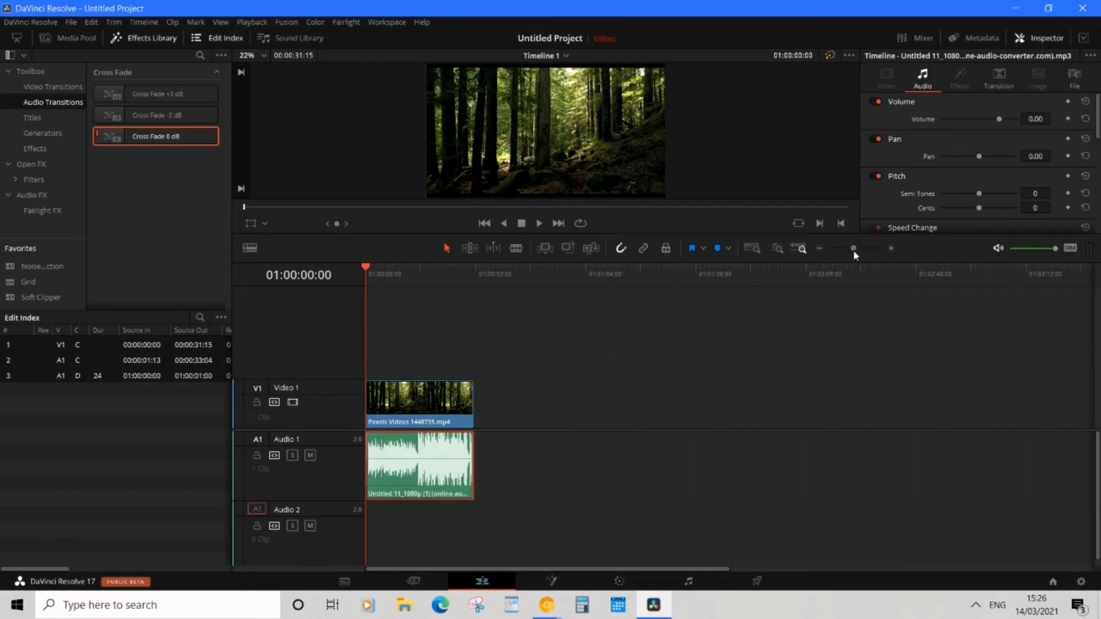
mouse_move(853, 251)
mouse_down()
mouse_move(869, 250)
mouse_move(859, 248)
mouse_up()
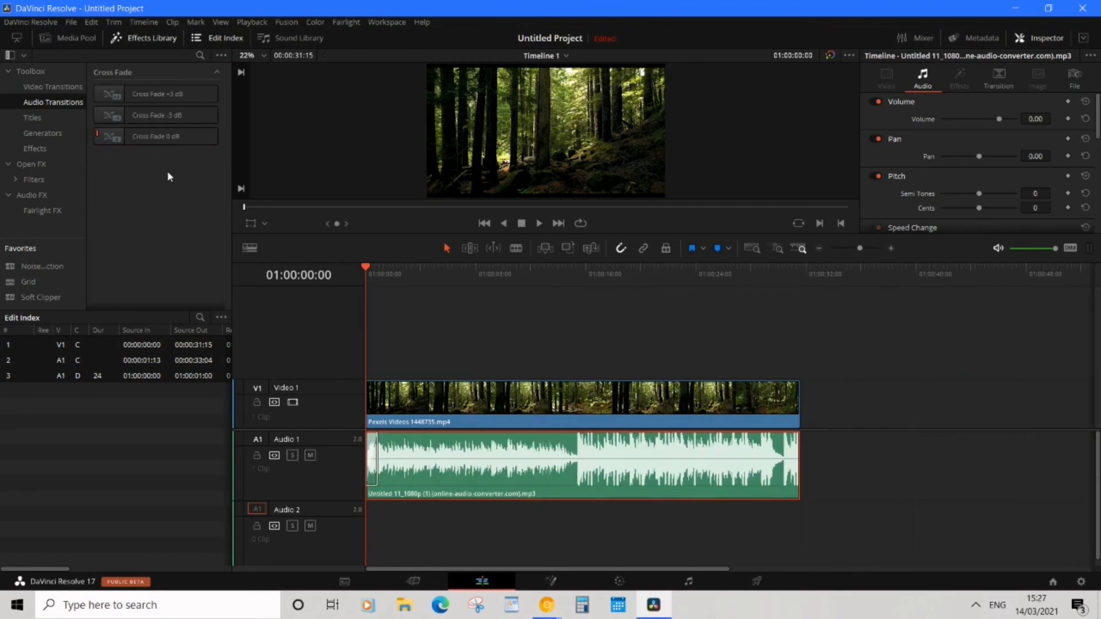
mouse_move(146, 146)
mouse_down()
mouse_move(513, 367)
mouse_move(790, 444)
mouse_up()
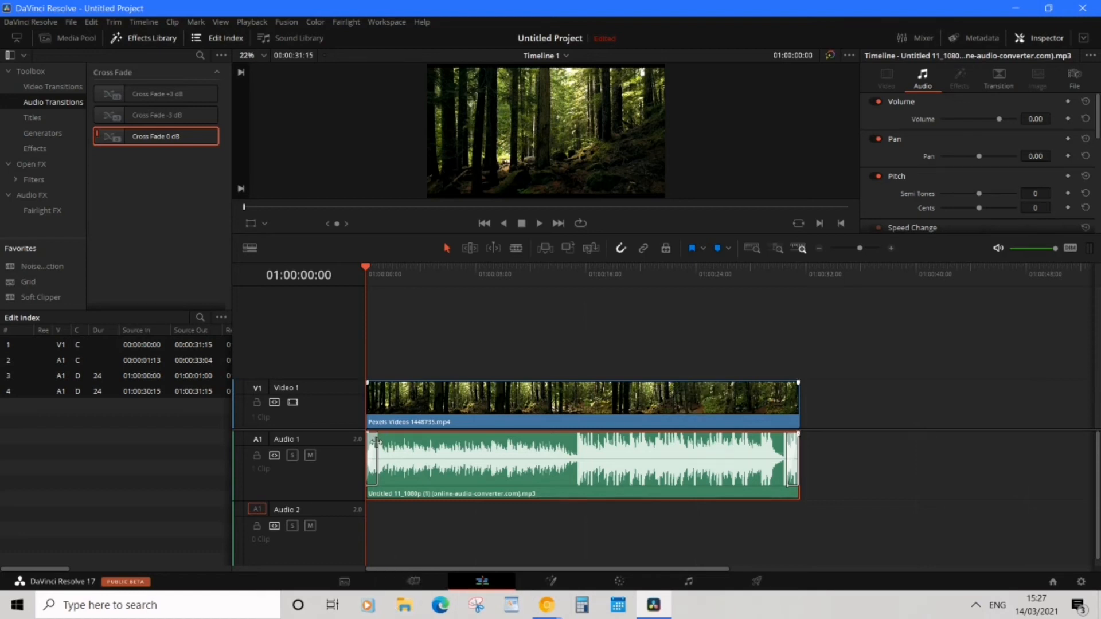
- Widen the opening Cross Fade to about 7.9 seconds and select the music clip
drag(376, 441, 431, 447)
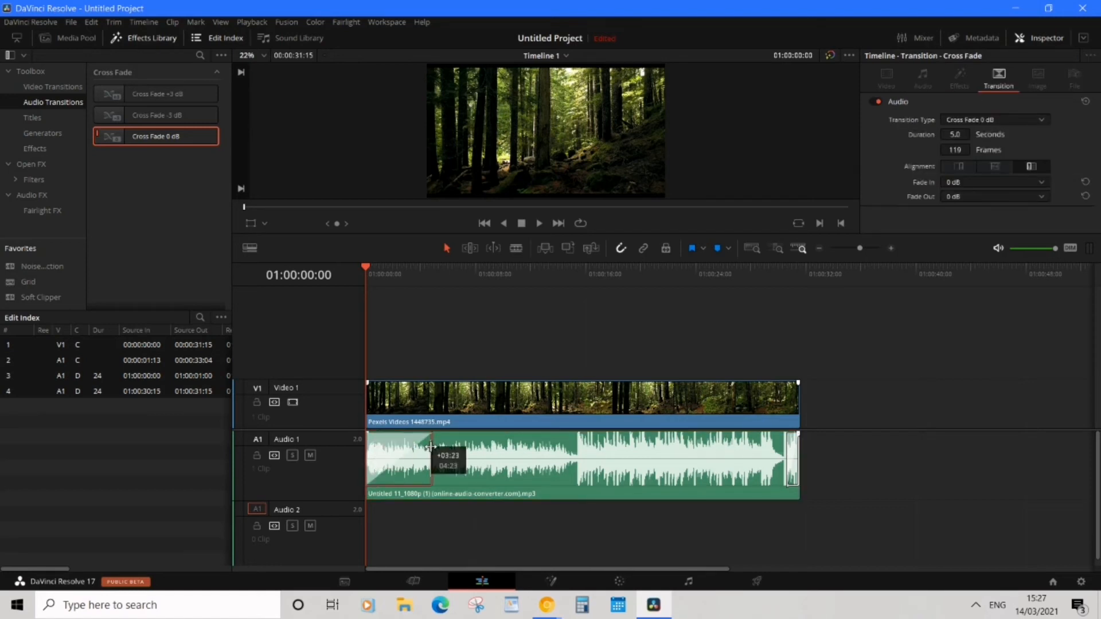
drag(431, 446, 471, 448)
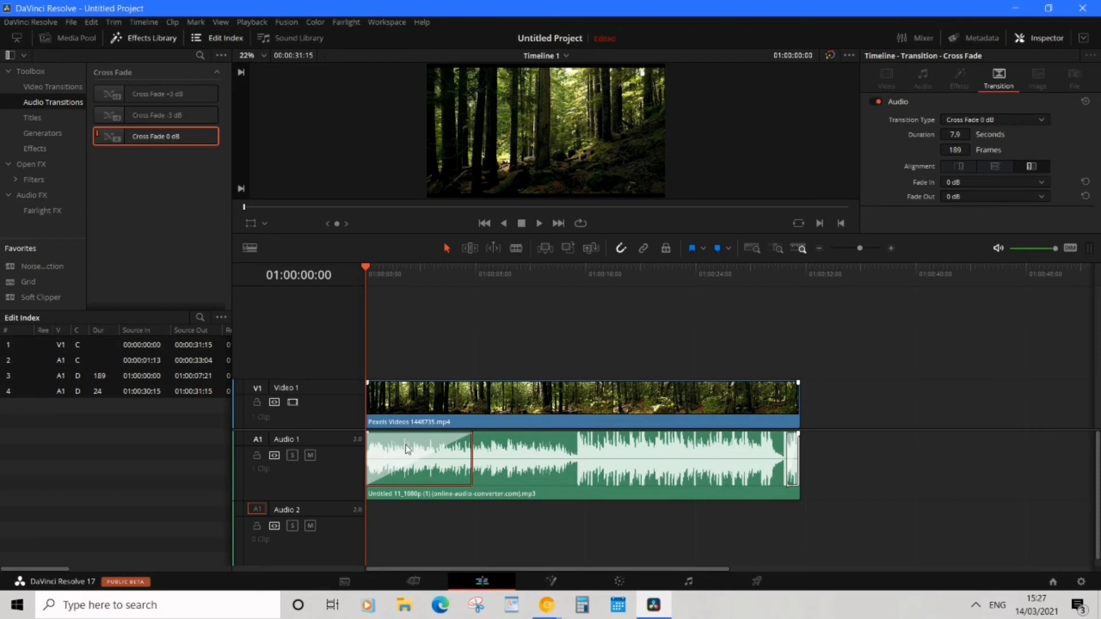
click(525, 451)
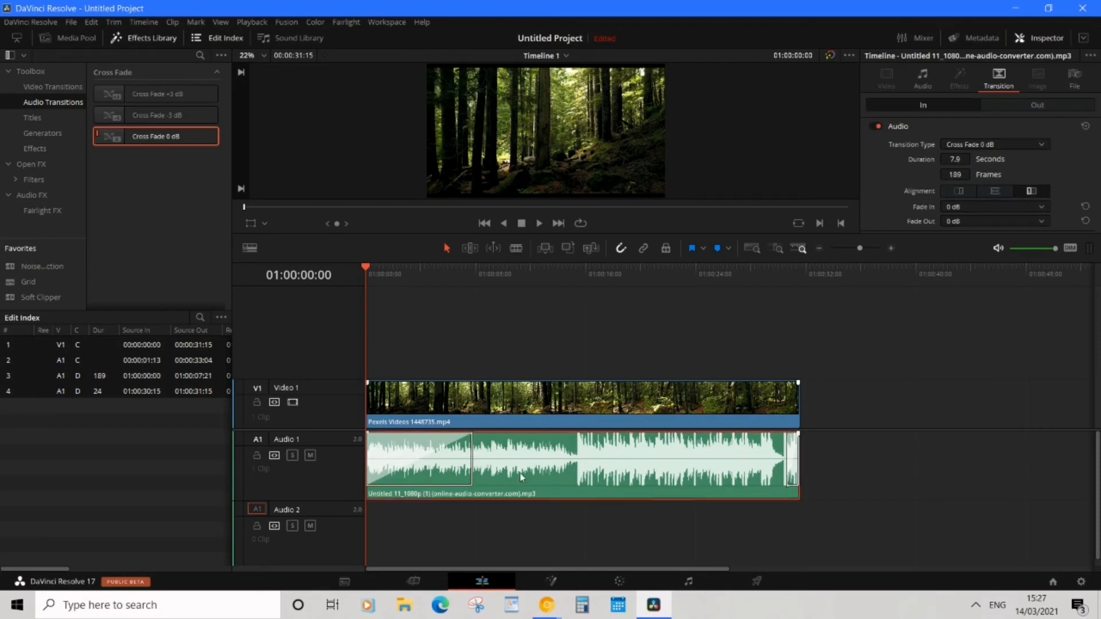